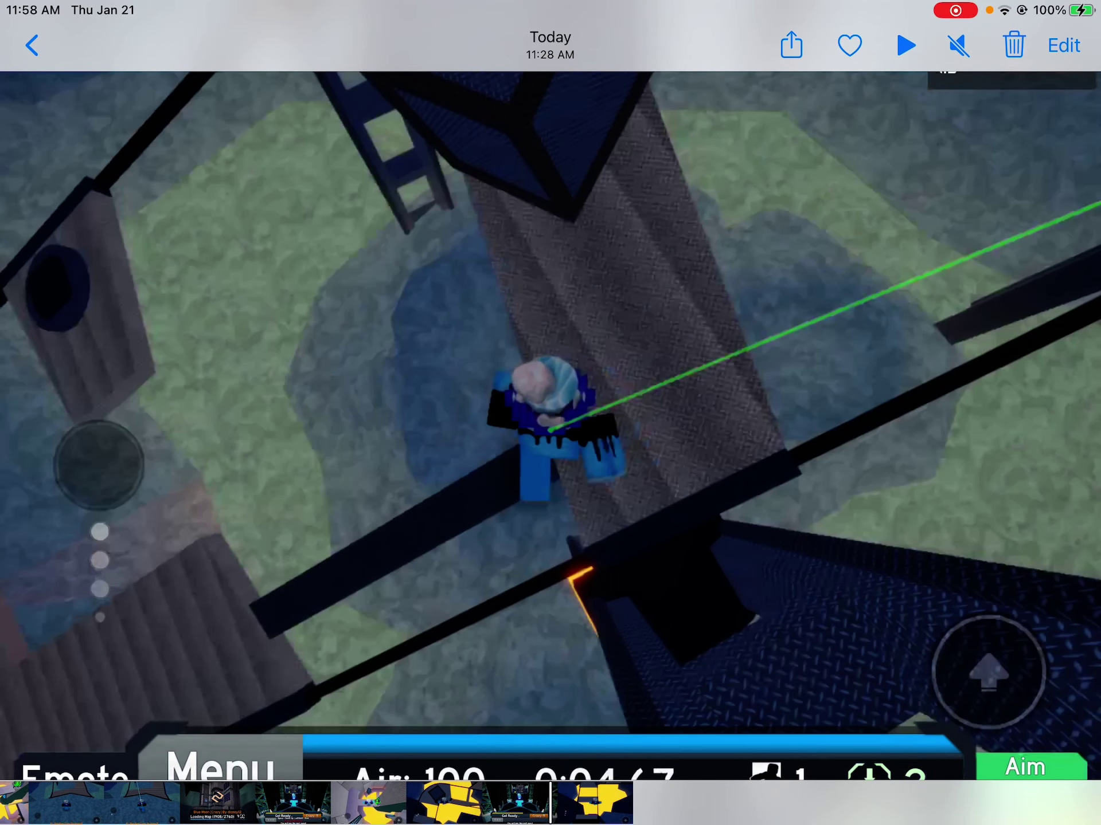
Start playback of the recorded Blue Moon run with sound on.
{"action": "left_click", "coordinate": [906, 44]}
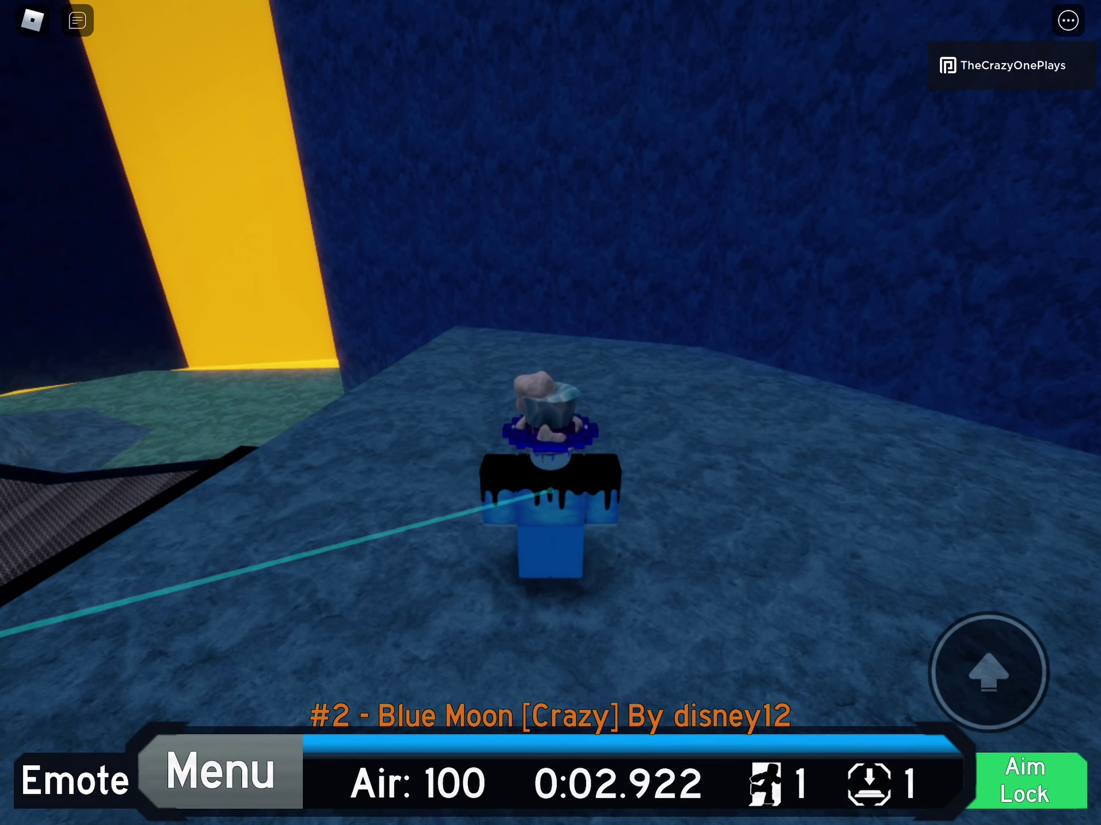
Bring up the playback controls once the #2 Blue Moon [Crazy] round begins.
{"action": "left_click", "coordinate": [551, 413]}
Pause the recording about four seconds into the Blue Moon [Crazy] run.
{"action": "left_click", "coordinate": [896, 45]}
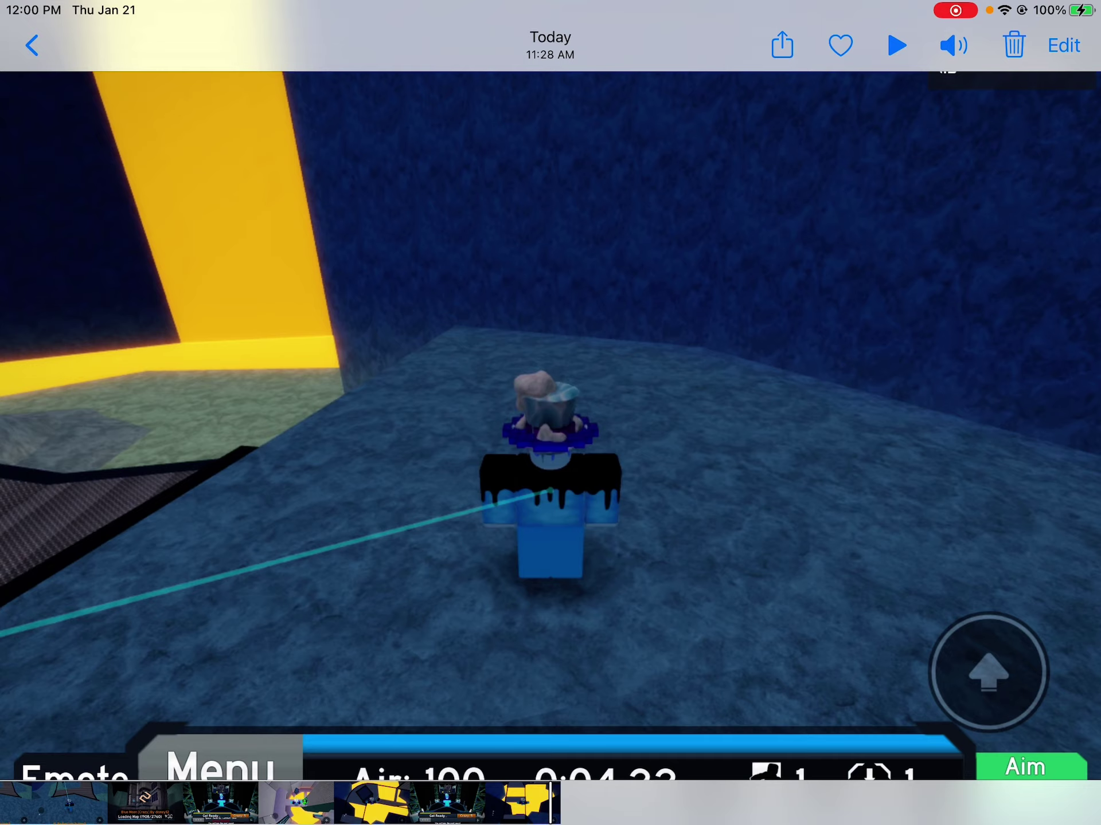
Resume playback of the Blue Moon [Crazy] run recording.
{"action": "left_click", "coordinate": [896, 46]}
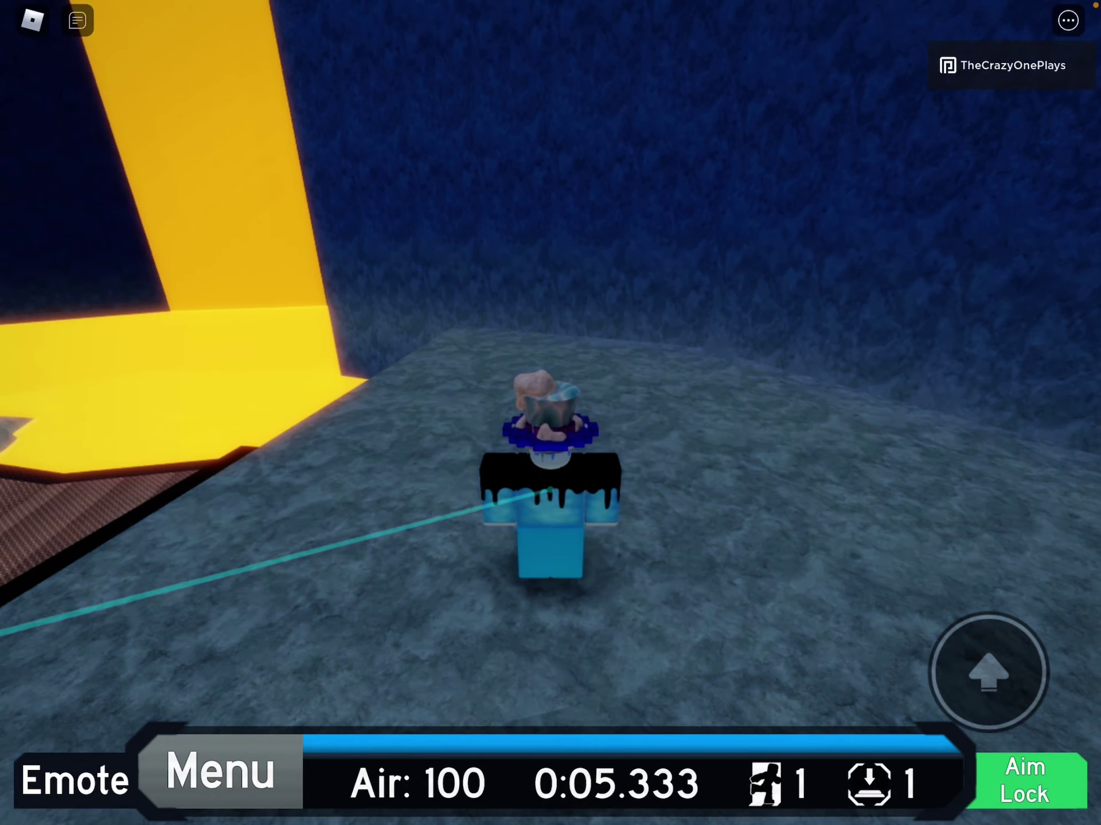